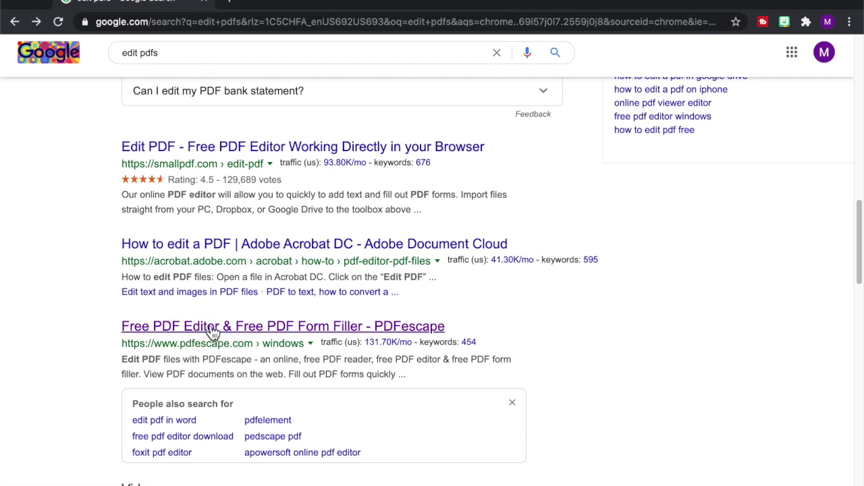
- Open the free online PDFescape editor from the search results and upload the file Adding within 10 Sample.pdf
{"action": "left_click", "coordinate": [211, 330]}
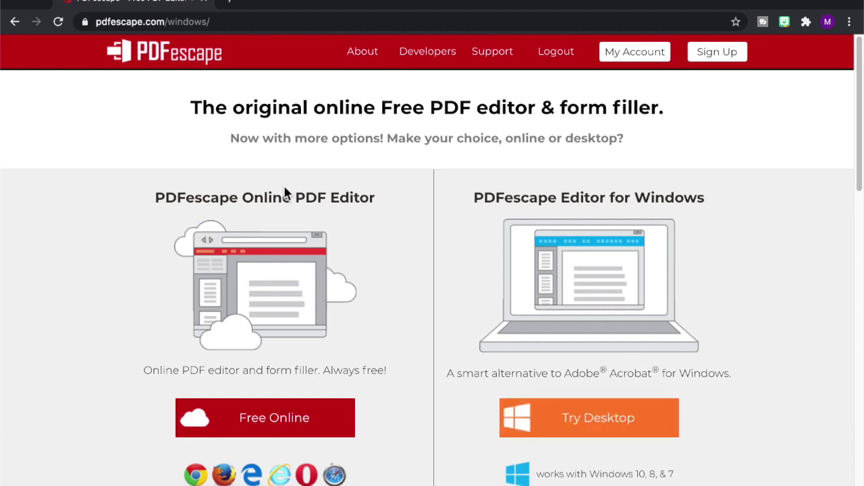
{"action": "left_click", "coordinate": [282, 428]}
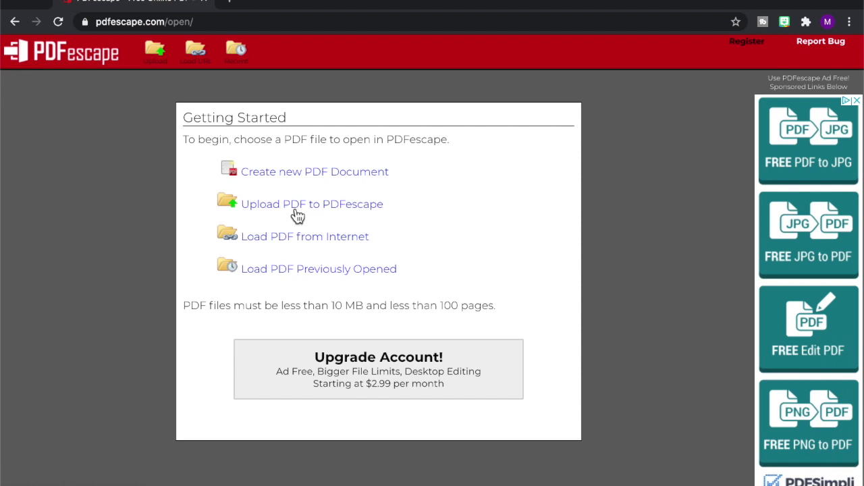
{"action": "left_click", "coordinate": [298, 213]}
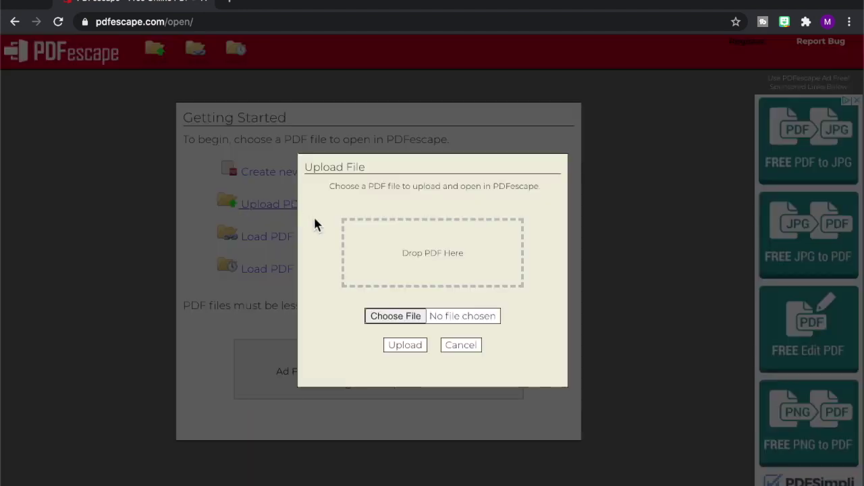
{"action": "left_click", "coordinate": [401, 317]}
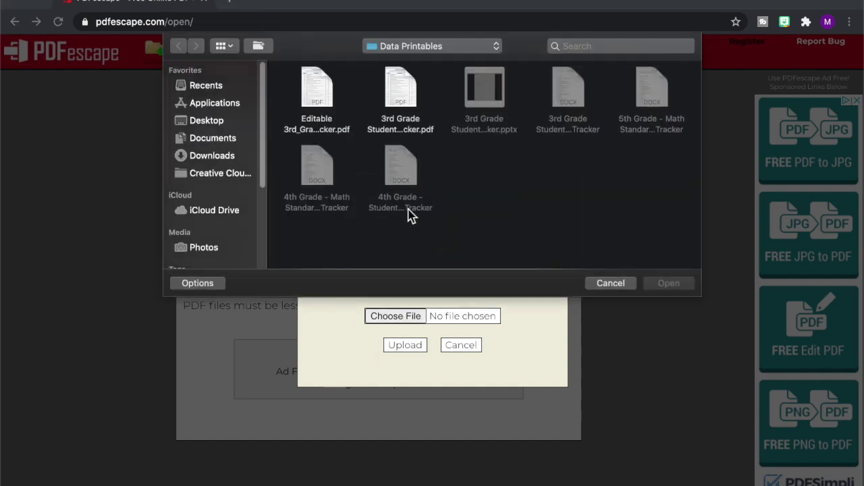
{"action": "left_click", "coordinate": [213, 90]}
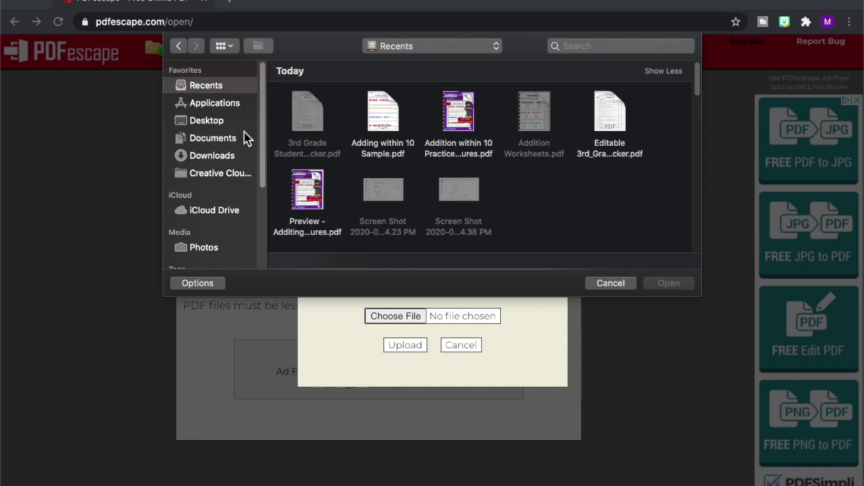
{"action": "left_click", "coordinate": [380, 111]}
{"action": "double_click", "coordinate": [380, 111]}
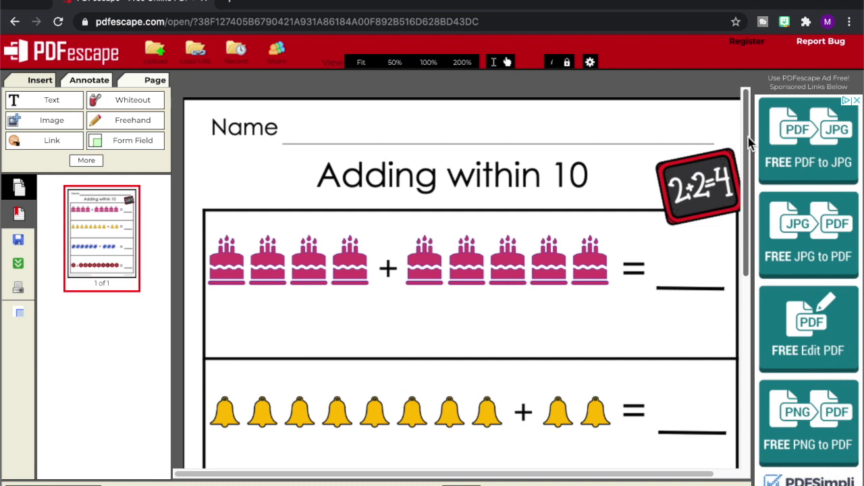
- Insert a text form field and resize it to fit just above the answer line of the cake problem
{"action": "left_click_drag", "start_coordinate": [750, 142], "coordinate": [666, 222]}
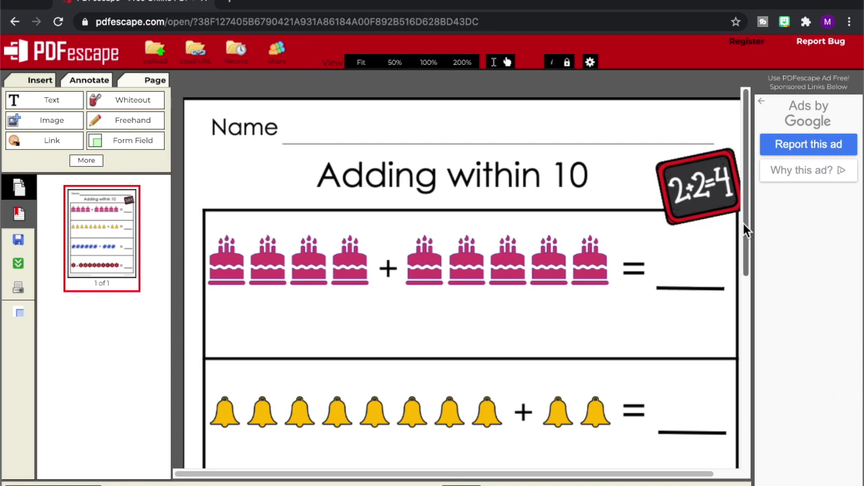
{"action": "left_click_drag", "start_coordinate": [746, 223], "coordinate": [749, 252]}
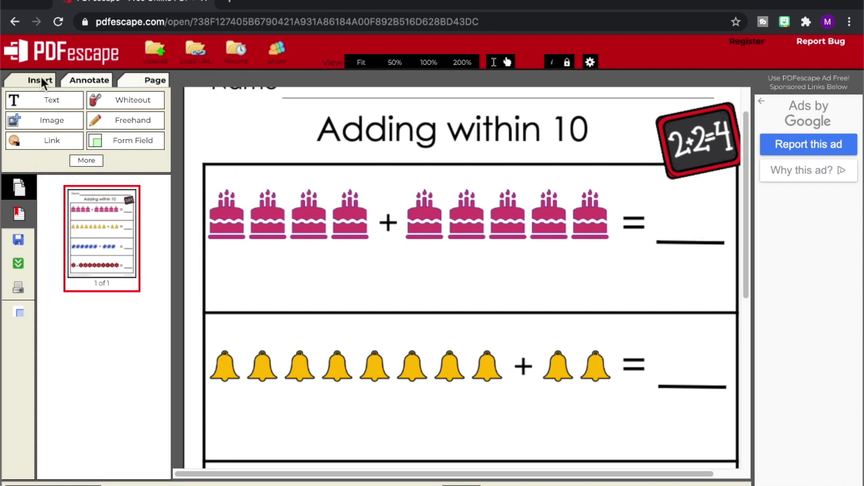
{"action": "left_click", "coordinate": [135, 150]}
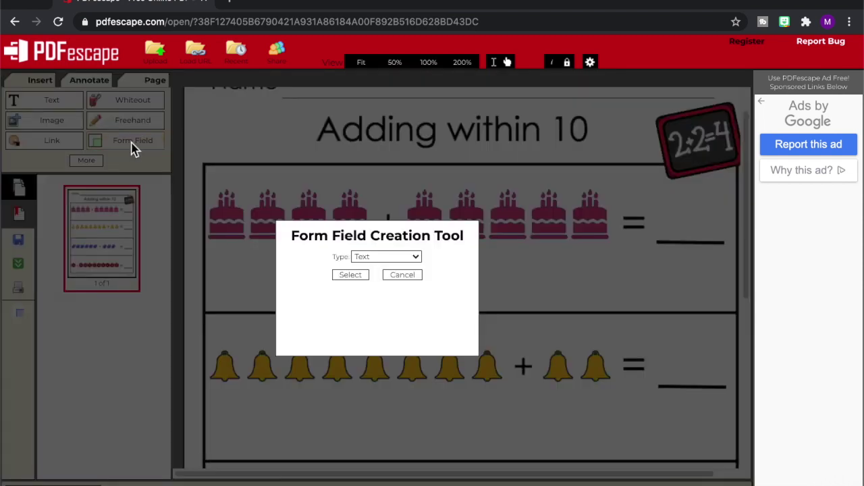
{"action": "left_click", "coordinate": [375, 257]}
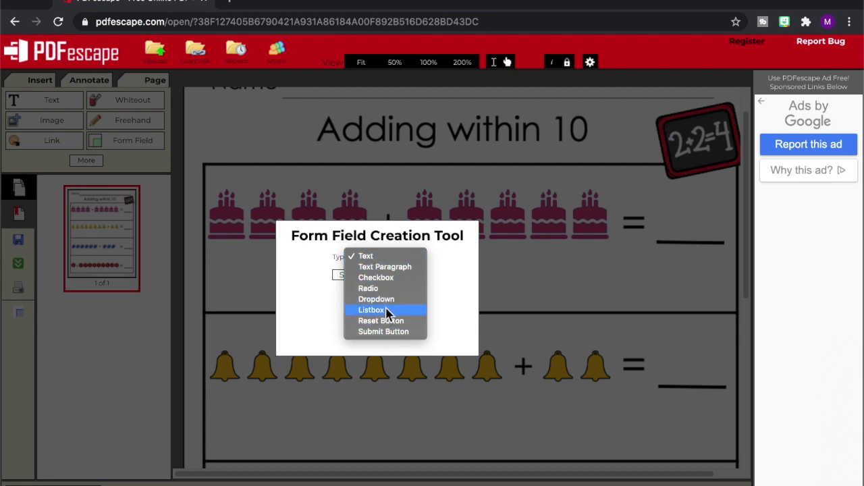
{"action": "left_click", "coordinate": [379, 257]}
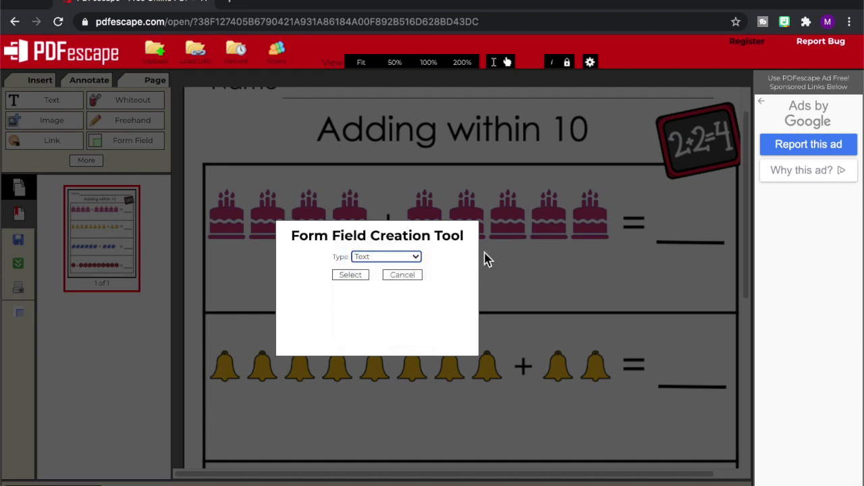
{"action": "left_click", "coordinate": [356, 275]}
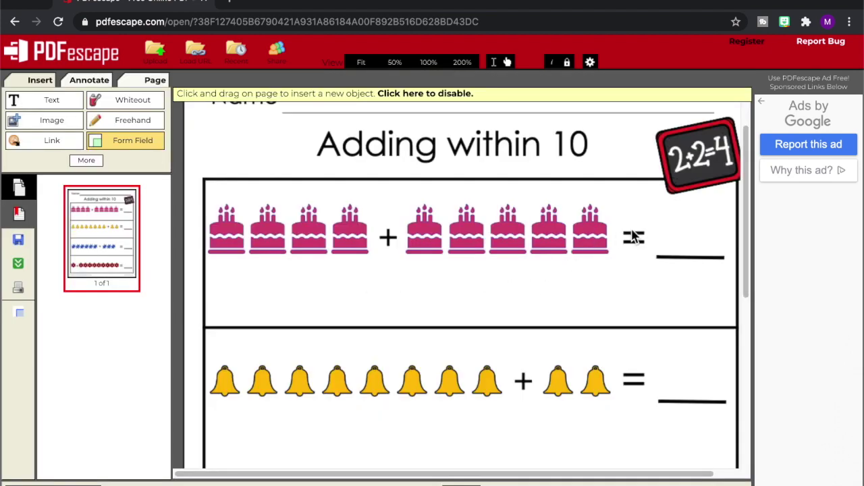
{"action": "left_click", "coordinate": [676, 228]}
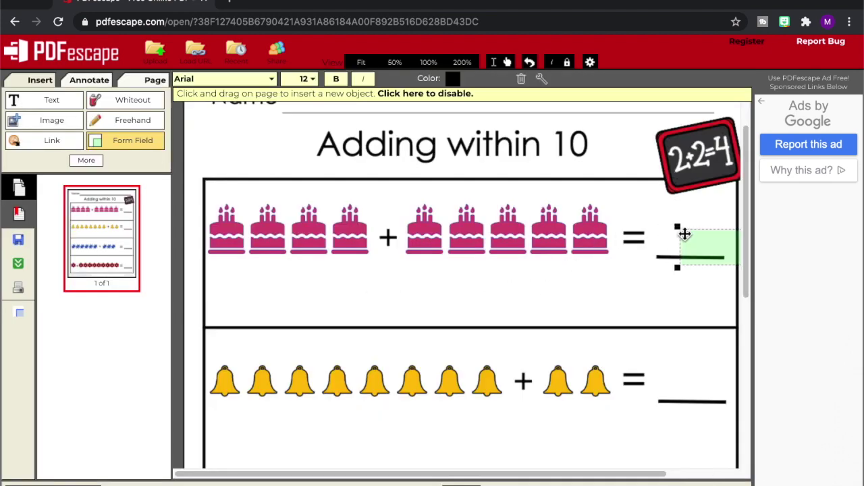
{"action": "left_click_drag", "start_coordinate": [697, 237], "coordinate": [536, 241]}
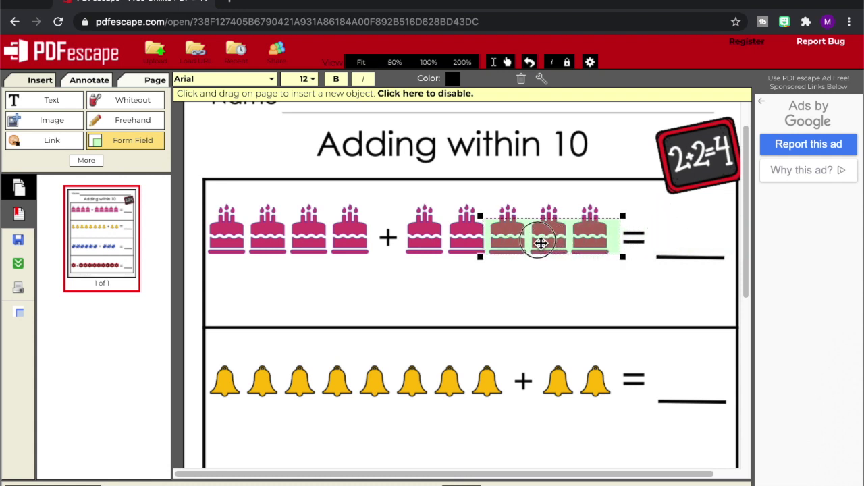
{"action": "left_click_drag", "start_coordinate": [478, 261], "coordinate": [697, 236]}
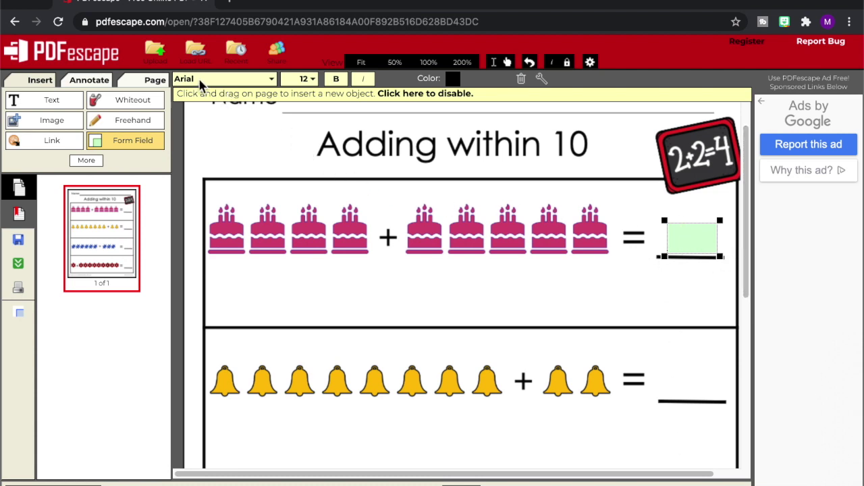
- Set the cake answer field's font size to 24 and try it out with sample text
{"action": "left_click", "coordinate": [249, 79]}
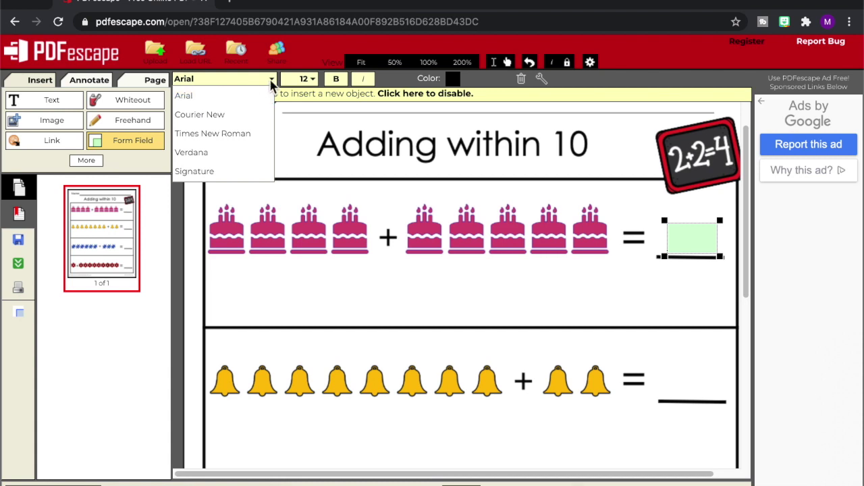
{"action": "left_click", "coordinate": [305, 79]}
{"action": "scroll", "coordinate": [317, 119], "scroll_direction": "down", "scroll_amount": 5}
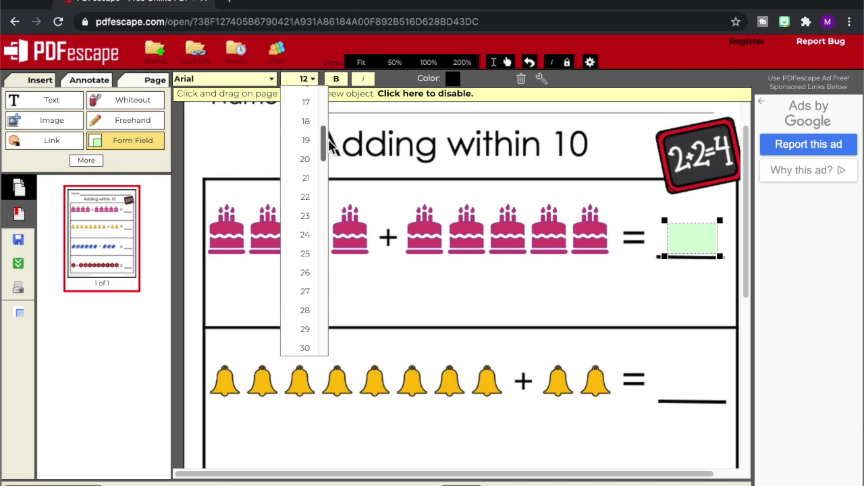
{"action": "left_click", "coordinate": [311, 235]}
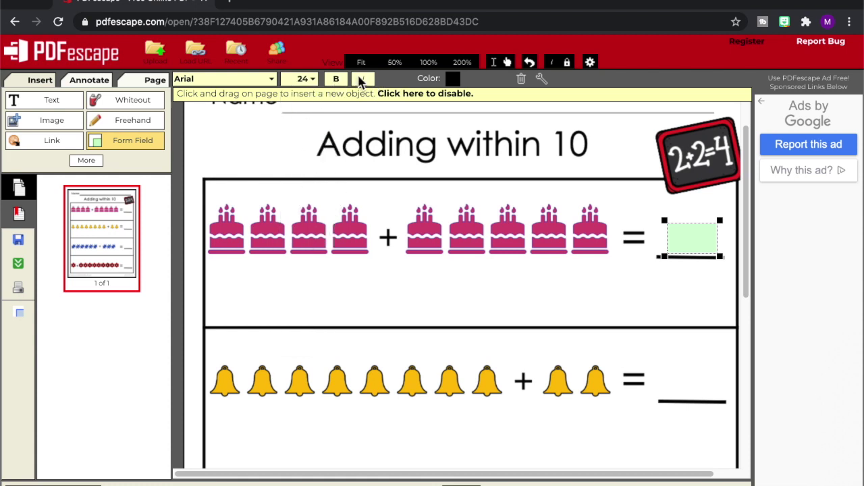
{"action": "left_click", "coordinate": [454, 80]}
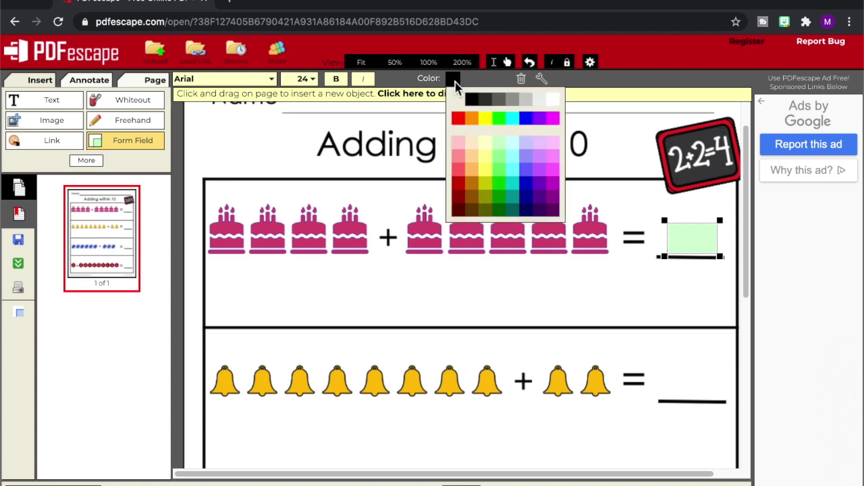
{"action": "left_click", "coordinate": [690, 240]}
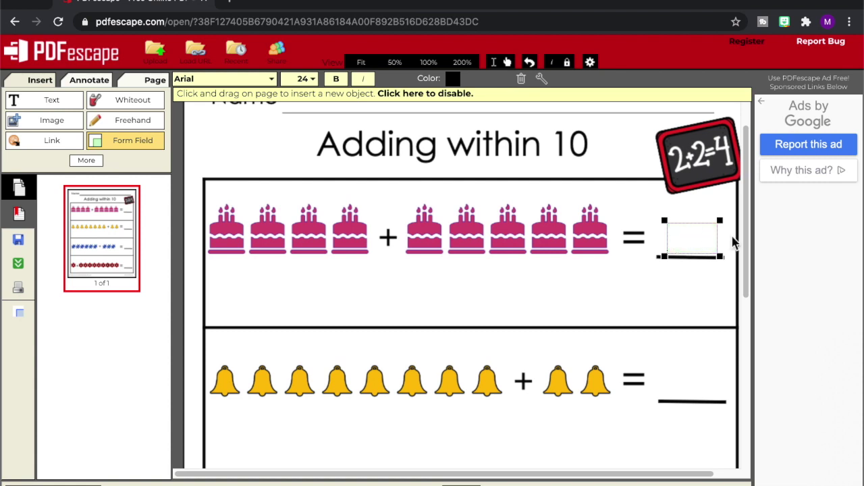
{"action": "type", "text": "ghhg"}
{"action": "key", "text": "BackSpace"}
{"action": "key", "text": "BackSpace"}
- Set the cake answer field's font size to 30, test it with a few letters and clear them
{"action": "left_click", "coordinate": [312, 79]}
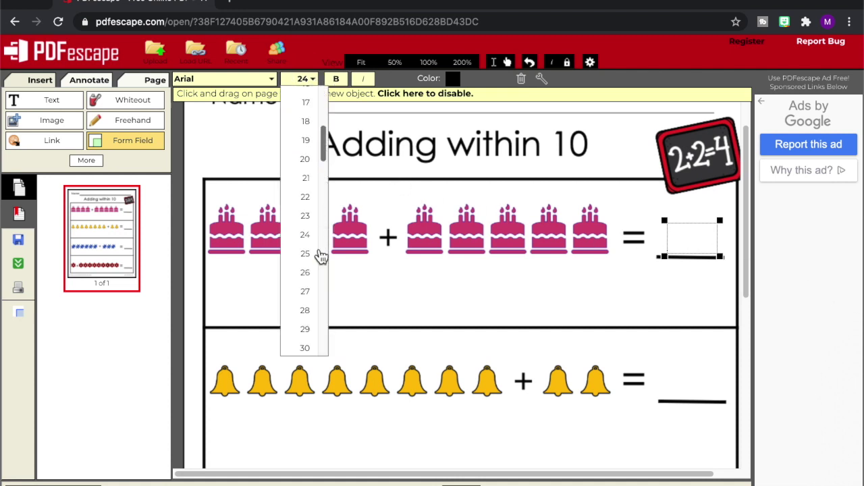
{"action": "left_click", "coordinate": [310, 348]}
{"action": "left_click", "coordinate": [687, 236]}
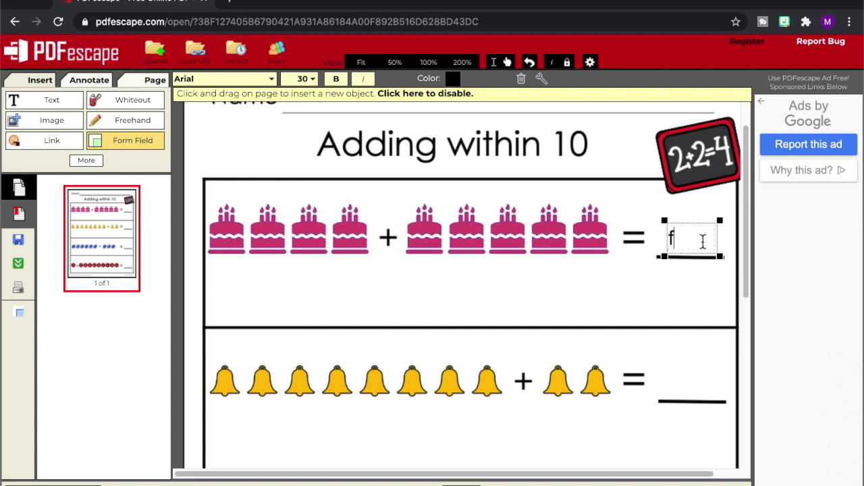
{"action": "type", "text": "ffffff"}
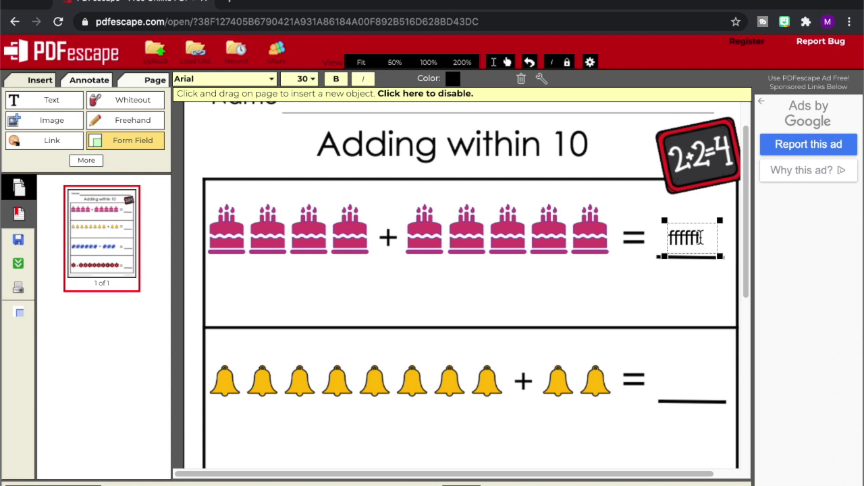
{"action": "key", "text": "BackSpace"}
{"action": "key", "text": "BackSpace"}
{"action": "key", "text": "BackSpace"}
{"action": "key", "text": "BackSpace"}
{"action": "key", "text": "BackSpace"}
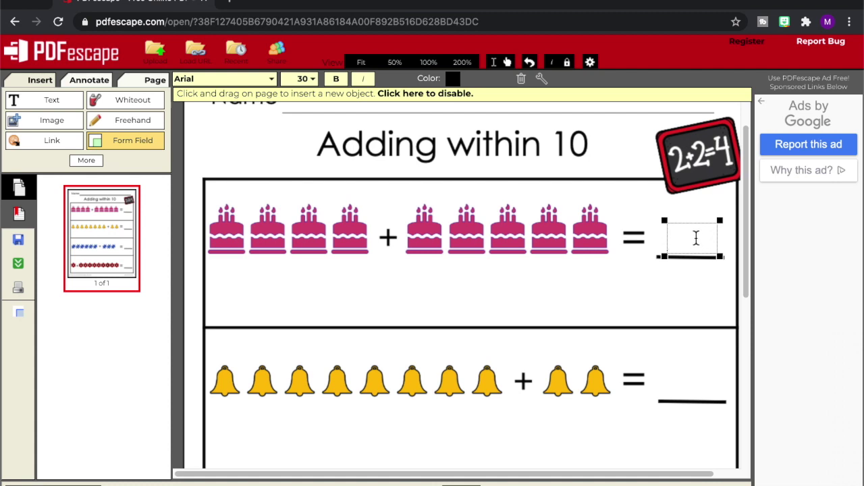
- Set the cake answer field's alignment to Center in its object properties
{"action": "right_click", "coordinate": [690, 242]}
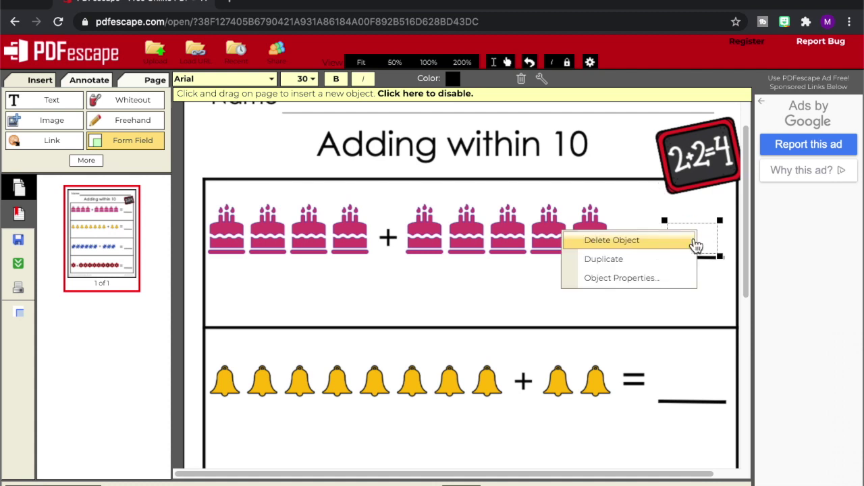
{"action": "left_click", "coordinate": [680, 288]}
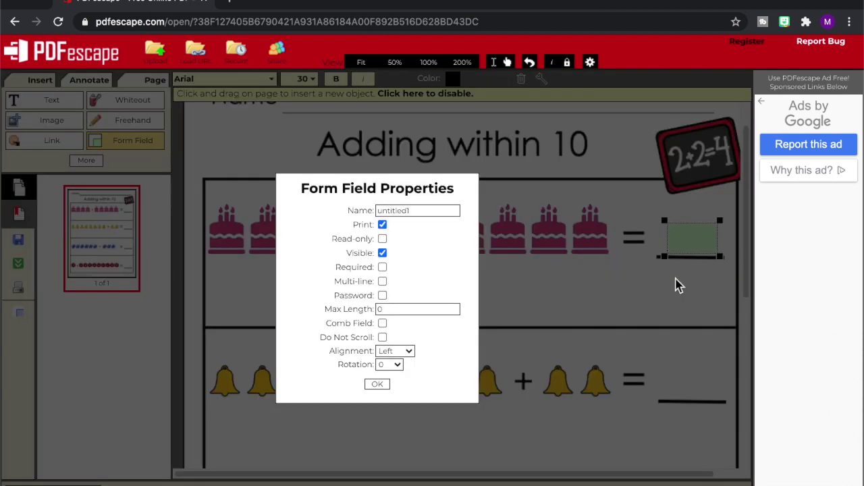
{"action": "left_click", "coordinate": [390, 352]}
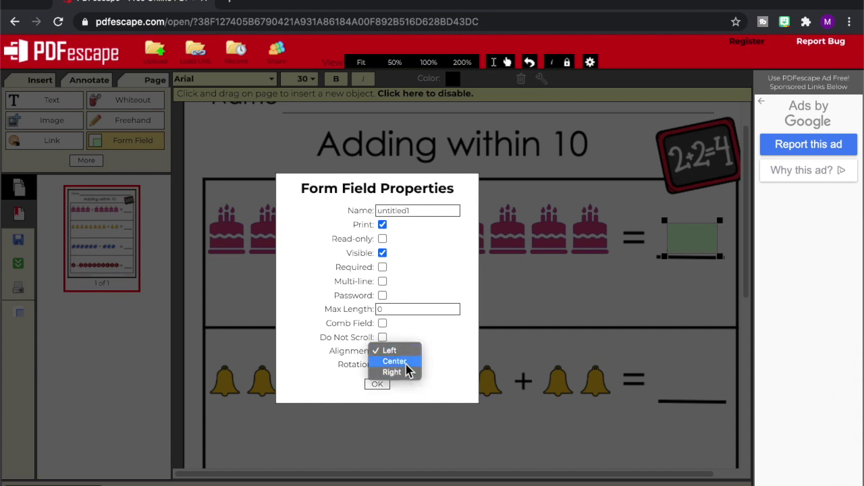
{"action": "left_click", "coordinate": [405, 362]}
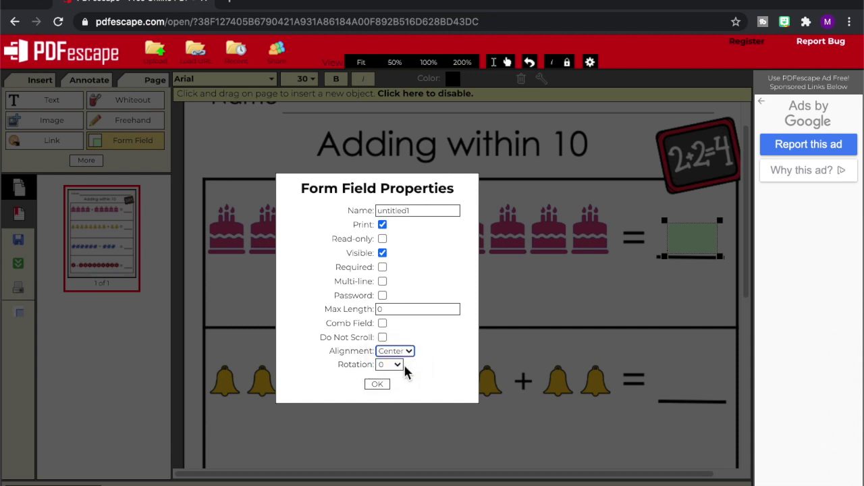
{"action": "left_click", "coordinate": [376, 384]}
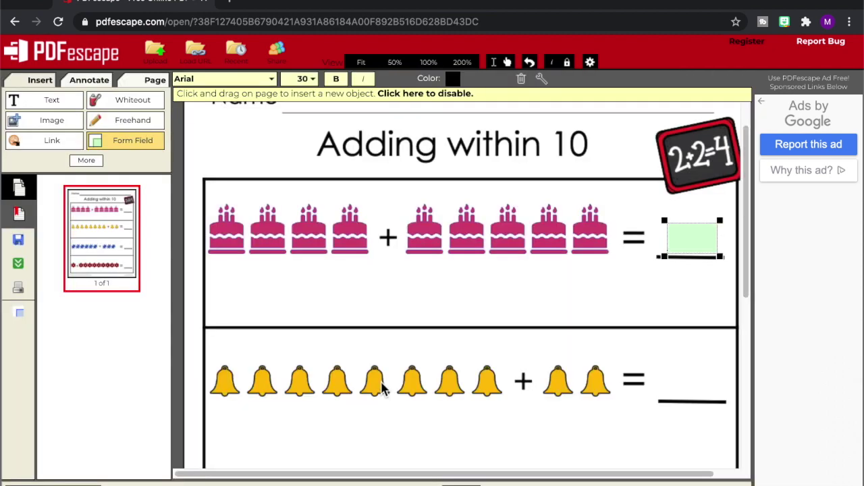
- Test the cake answer field with 9, clearing the entry and deleting the accidental extra field below it
{"action": "left_click", "coordinate": [689, 237]}
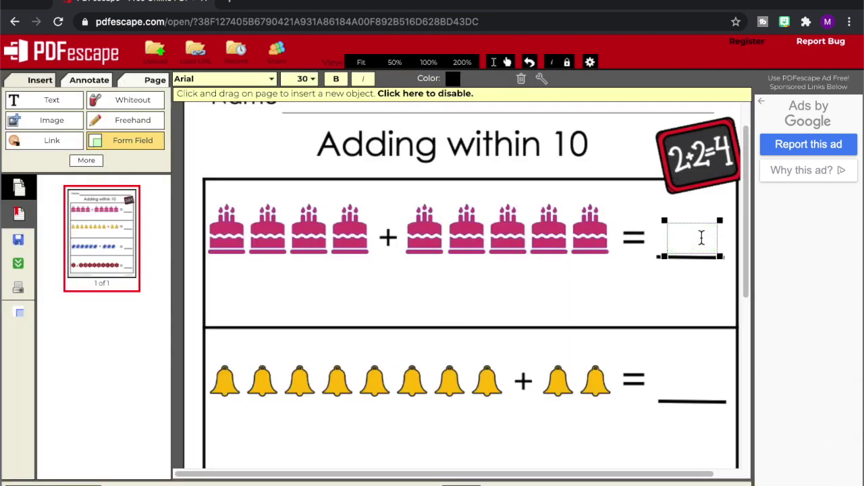
{"action": "left_click", "coordinate": [671, 274]}
{"action": "left_click", "coordinate": [674, 236]}
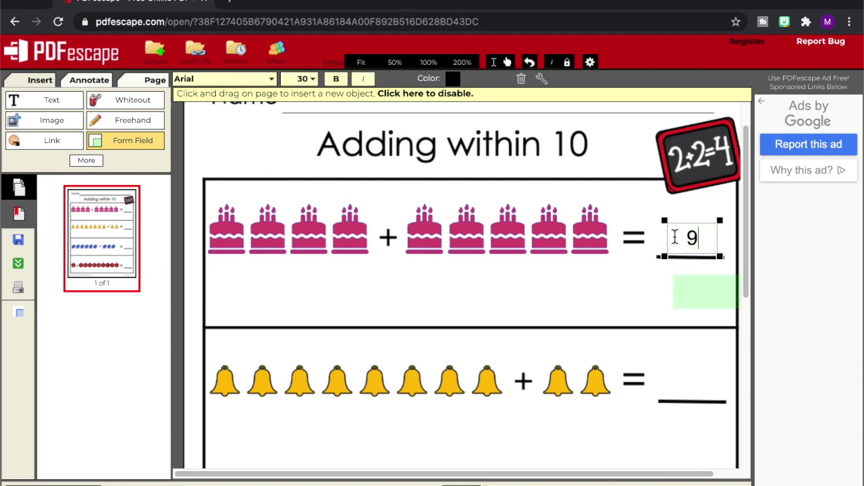
{"action": "left_click", "coordinate": [671, 297]}
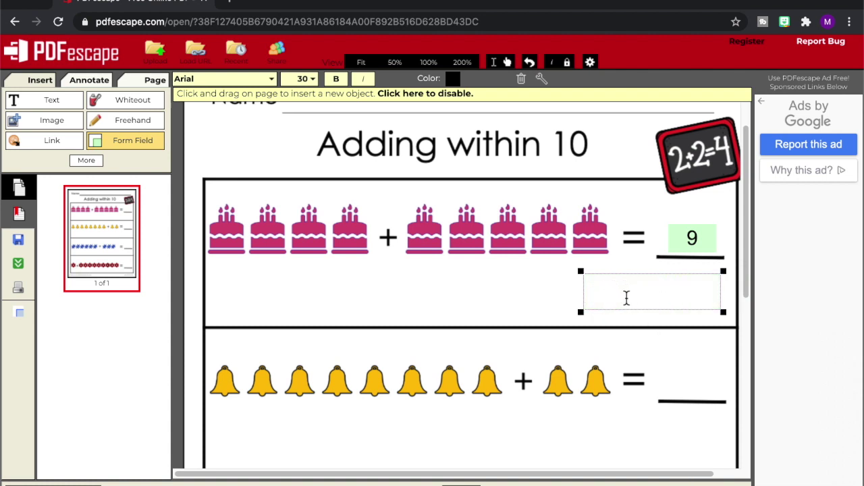
{"action": "left_click", "coordinate": [521, 79]}
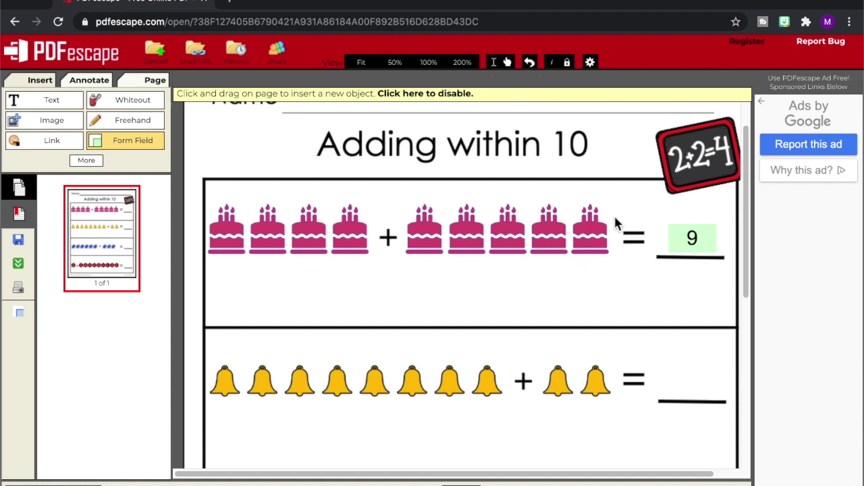
{"action": "left_click", "coordinate": [700, 240]}
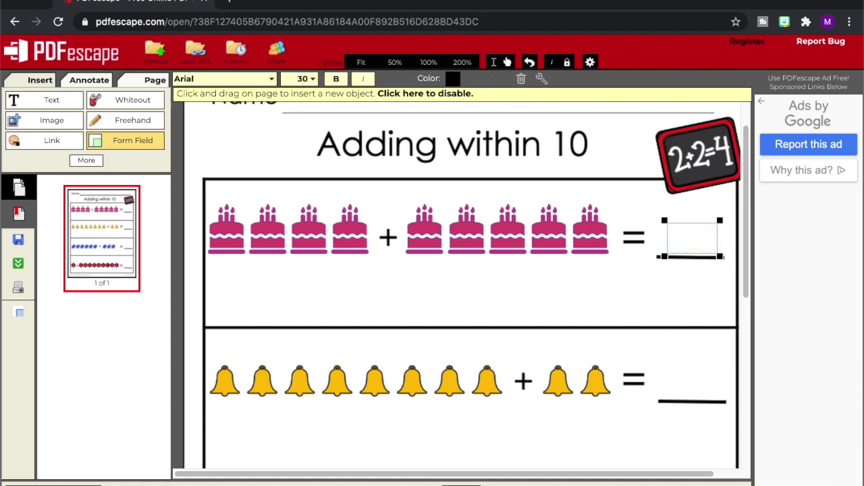
- Duplicate the cake answer field and place the copy on the bell problem's answer line
{"action": "right_click", "coordinate": [686, 238]}
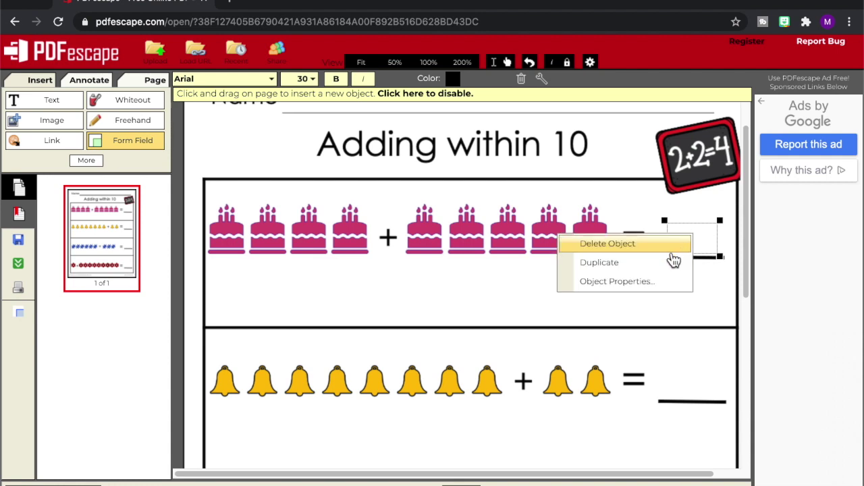
{"action": "left_click", "coordinate": [619, 264]}
{"action": "left_click_drag", "start_coordinate": [708, 243], "coordinate": [691, 367]}
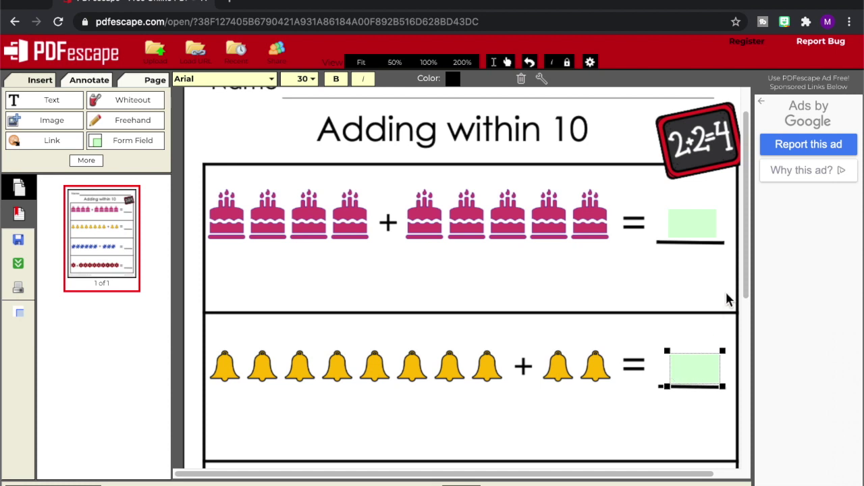
- Duplicate the bell answer field and place the copy on the puzzle-piece problem's answer line
{"action": "left_click_drag", "start_coordinate": [745, 277], "coordinate": [738, 366]}
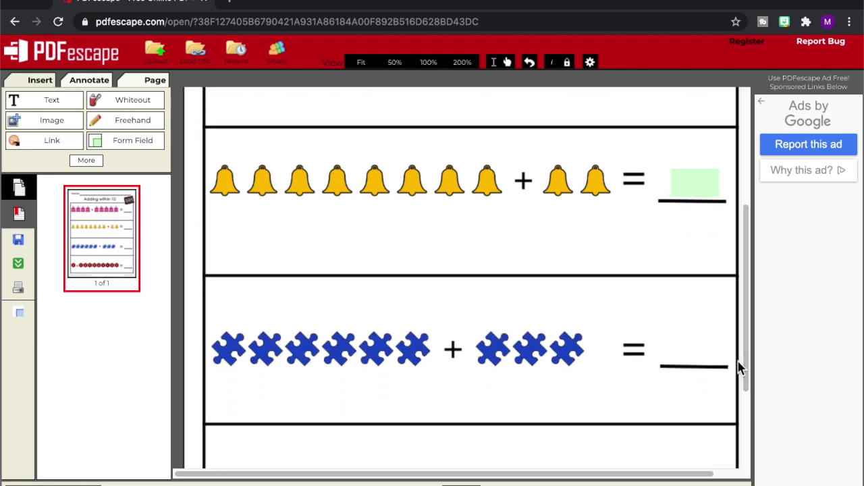
{"action": "right_click", "coordinate": [687, 187]}
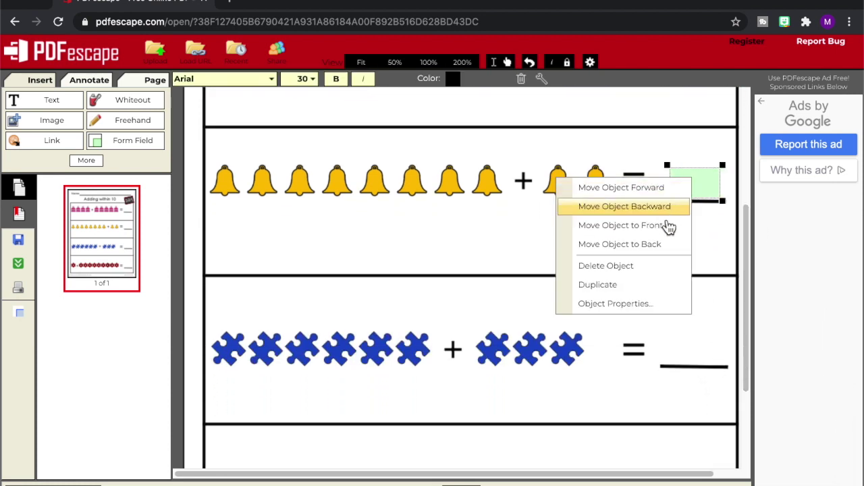
{"action": "left_click", "coordinate": [650, 287]}
{"action": "left_click_drag", "start_coordinate": [719, 201], "coordinate": [695, 347]}
- Duplicate the puzzle-piece answer field and place the copy on the flower problem's answer line
{"action": "left_click_drag", "start_coordinate": [747, 303], "coordinate": [745, 395]}
{"action": "right_click", "coordinate": [697, 197]}
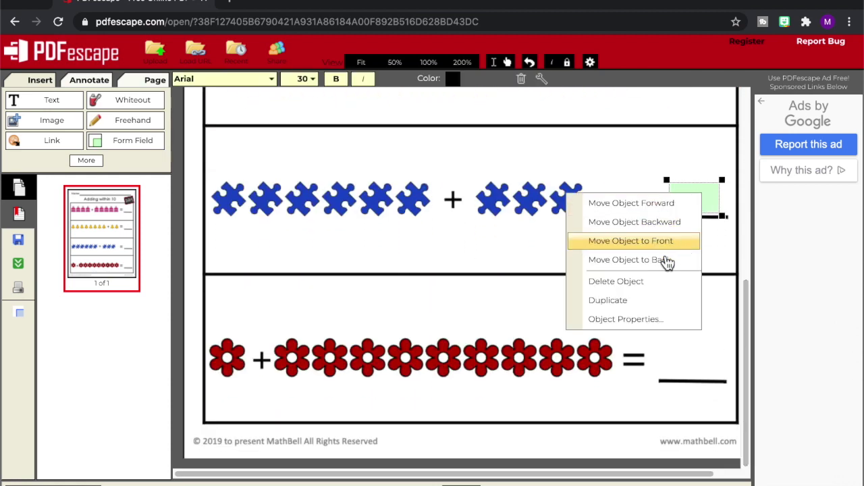
{"action": "left_click", "coordinate": [660, 303]}
{"action": "left_click_drag", "start_coordinate": [711, 207], "coordinate": [692, 361]}
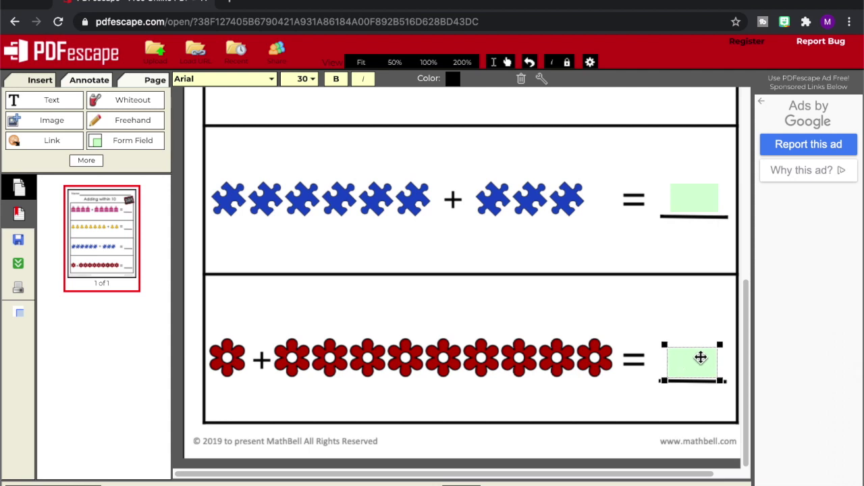
- Download the finished worksheet PDF and open the downloaded file in the browser
{"action": "left_click_drag", "start_coordinate": [745, 328], "coordinate": [736, 107]}
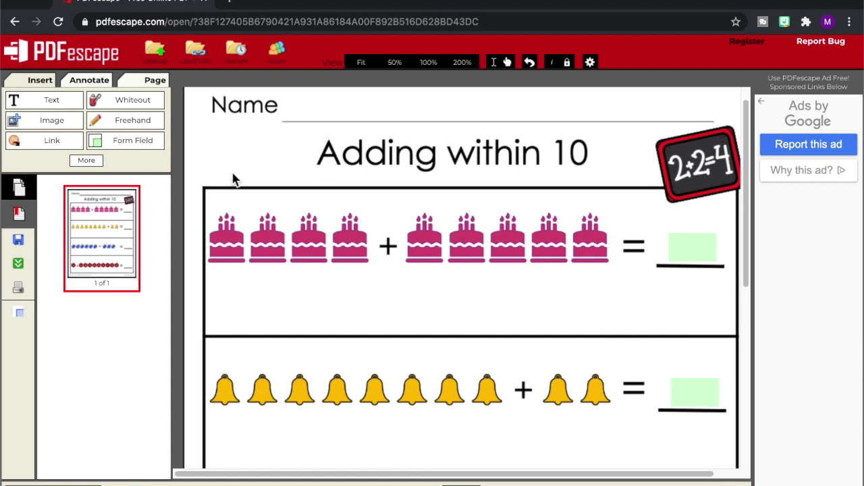
{"action": "left_click", "coordinate": [21, 247]}
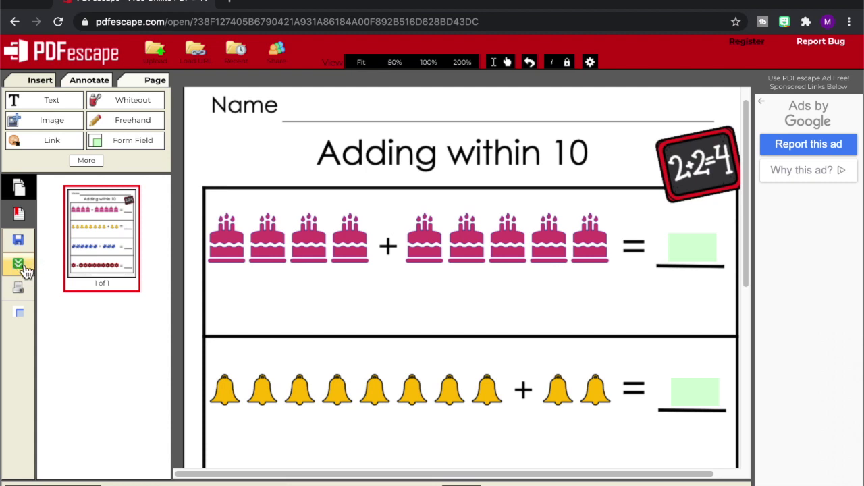
{"action": "left_click", "coordinate": [21, 266]}
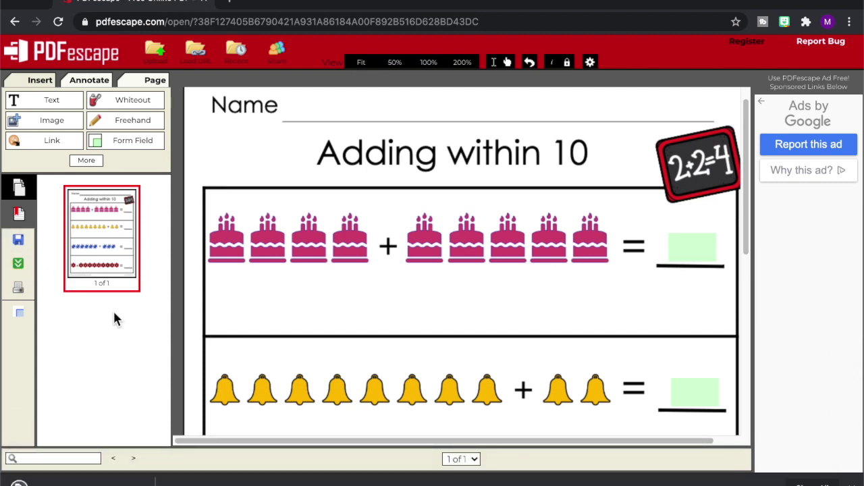
{"action": "left_click", "coordinate": [18, 483]}
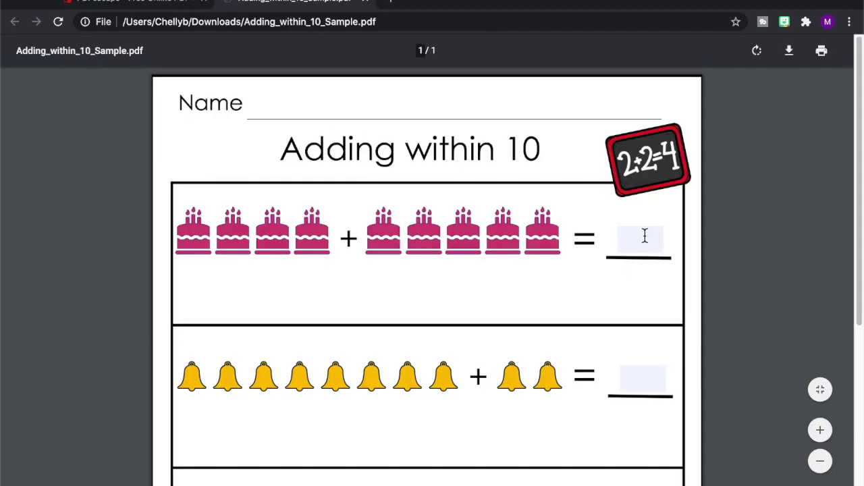
- Test the downloaded form by entering 9 in the cake, bell and puzzle-piece answer fields and activating the flower field
{"action": "left_click", "coordinate": [644, 236]}
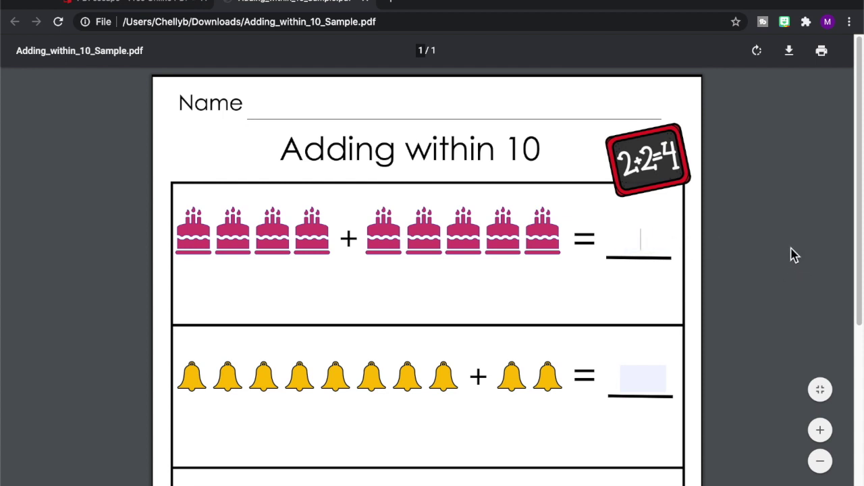
{"action": "type", "text": "9"}
{"action": "left_click", "coordinate": [642, 392]}
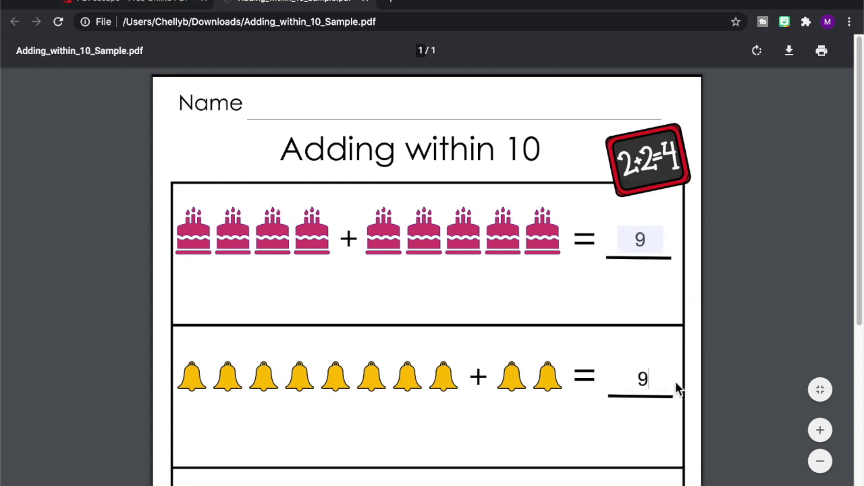
{"action": "scroll", "coordinate": [843, 378], "scroll_direction": "down", "scroll_amount": 5}
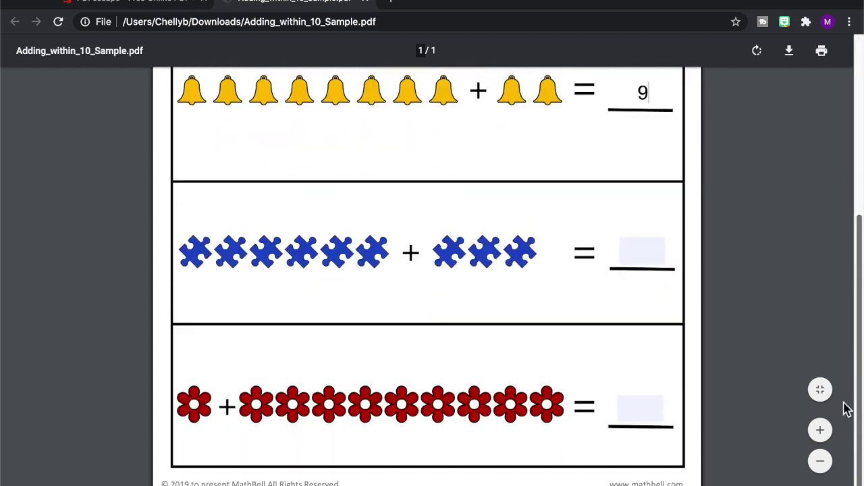
{"action": "left_click", "coordinate": [636, 261]}
{"action": "type", "text": "9"}
{"action": "left_click", "coordinate": [658, 413]}
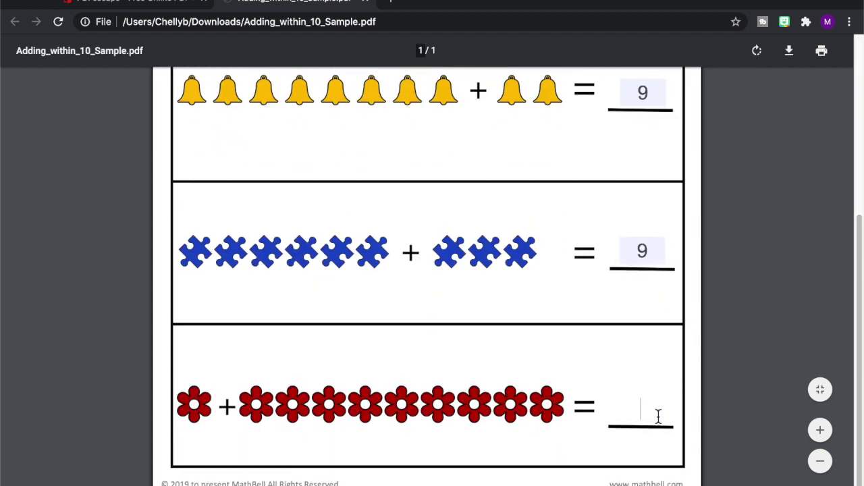
- Clear the test entries from the answer fields, working up from the flower problem to the cake problem
{"action": "key", "text": "BackSpace"}
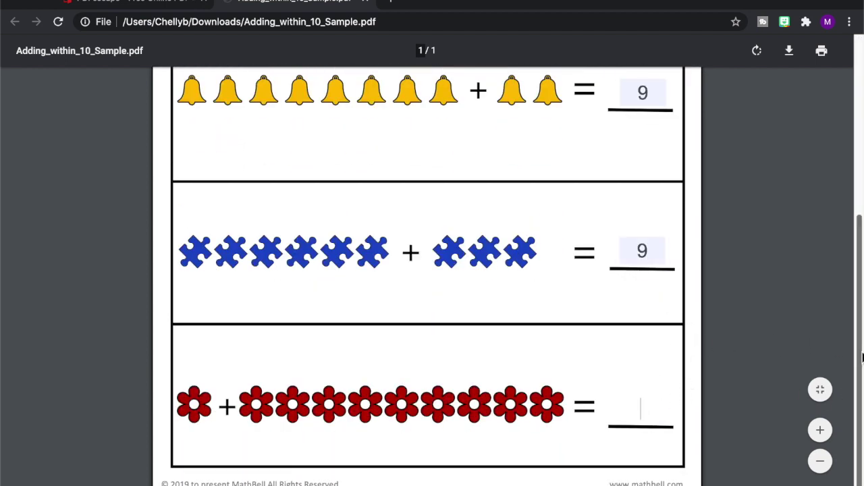
{"action": "left_click_drag", "start_coordinate": [844, 318], "coordinate": [849, 207]}
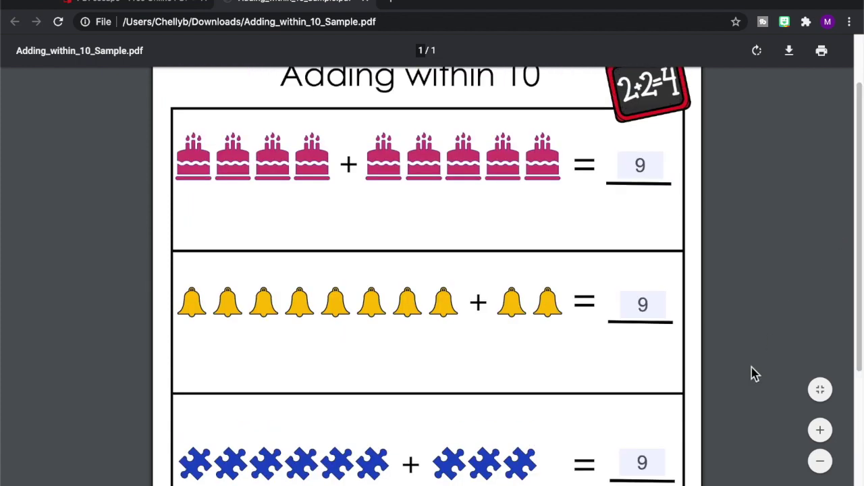
{"action": "left_click", "coordinate": [665, 461]}
{"action": "key", "text": "BackSpace"}
{"action": "left_click_drag", "start_coordinate": [862, 301], "coordinate": [861, 248]}
{"action": "left_click", "coordinate": [646, 382]}
{"action": "key", "text": "BackSpace"}
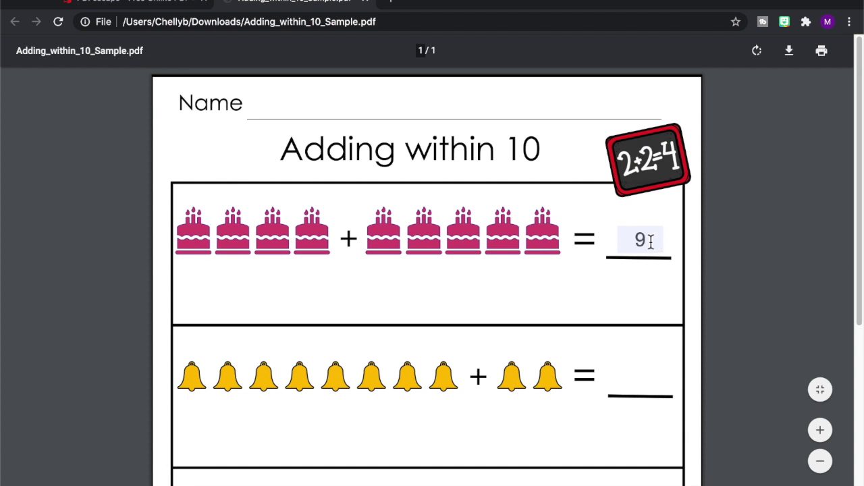
{"action": "left_click", "coordinate": [651, 240]}
{"action": "key", "text": "BackSpace"}
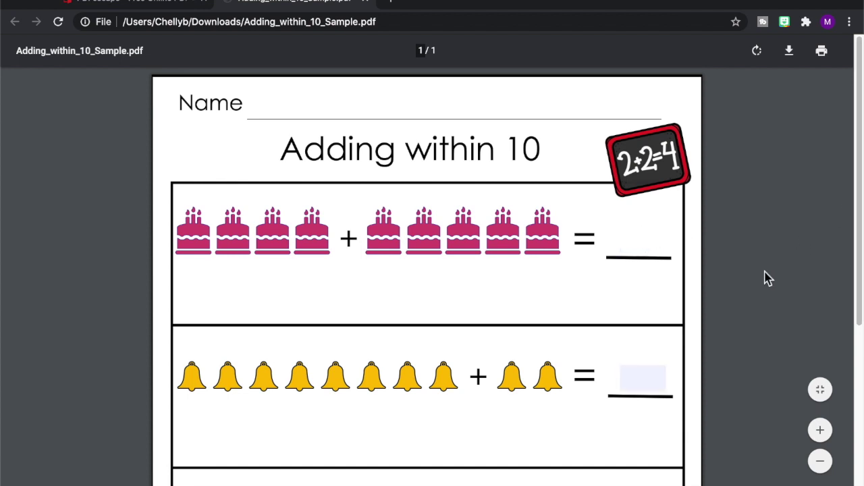
- Save a copy of the PDF to the Desktop as Editable Adding_within_10_Sample
{"action": "left_click", "coordinate": [791, 54]}
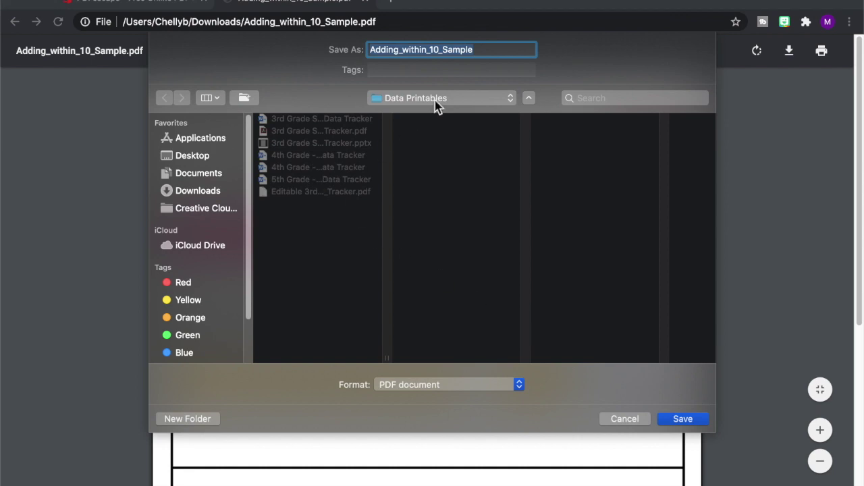
{"action": "left_click", "coordinate": [421, 101]}
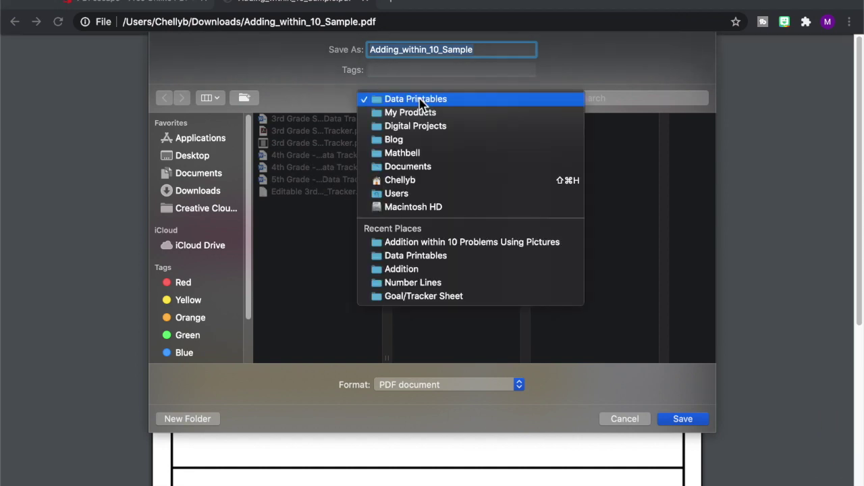
{"action": "left_click", "coordinate": [186, 155]}
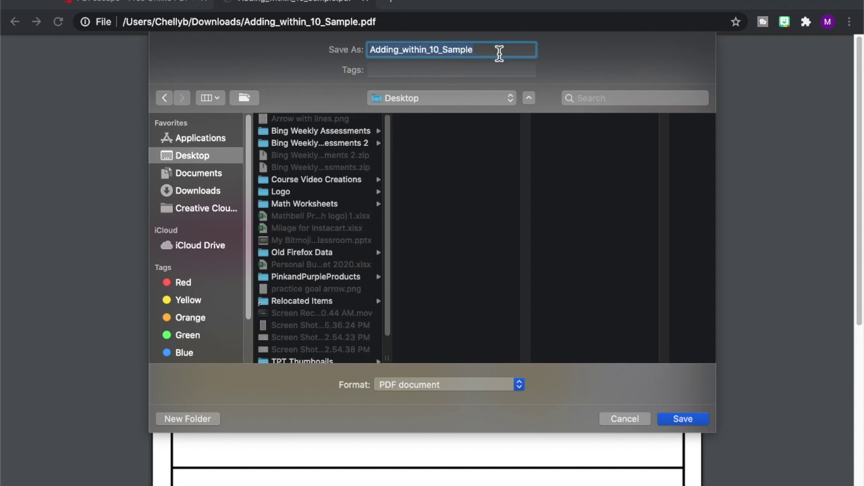
{"action": "left_click", "coordinate": [499, 54]}
{"action": "left_click", "coordinate": [371, 51]}
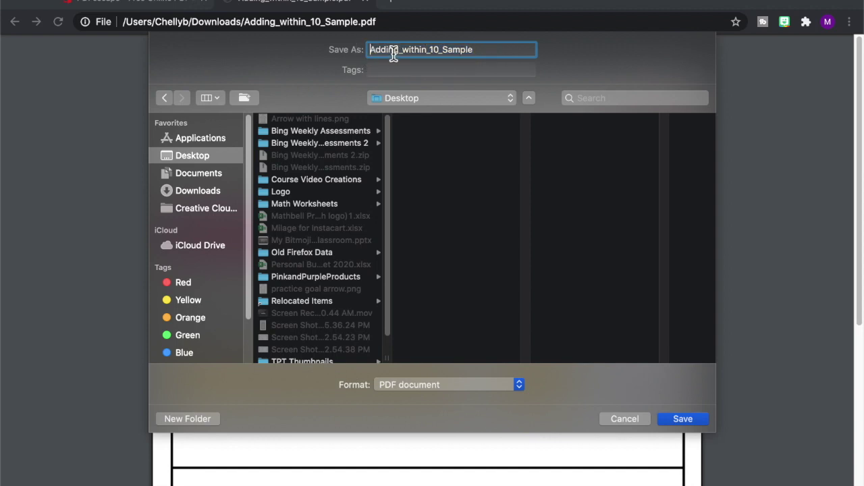
{"action": "type", "text": "Editable"}
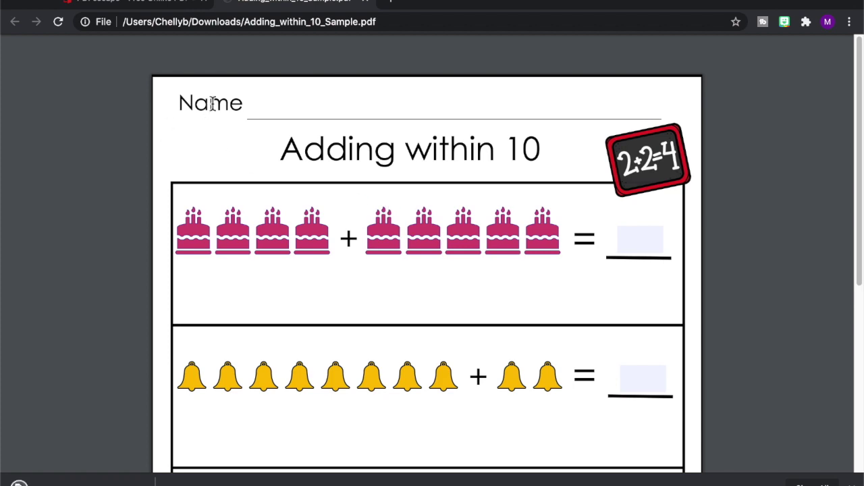
- Switch to Finder and open Editable Adding_within_10_Sample.pdf from the Desktop folder in Adobe Acrobat, full screen
{"action": "left_click", "coordinate": [26, 5]}
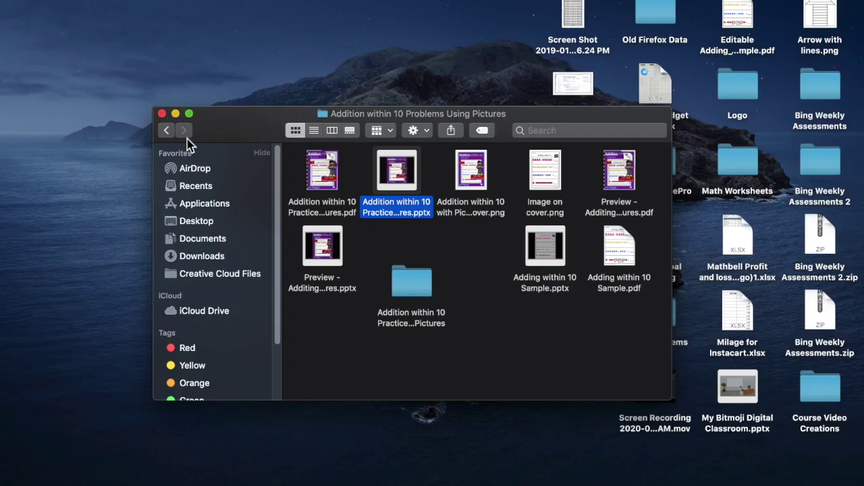
{"action": "left_click", "coordinate": [162, 114]}
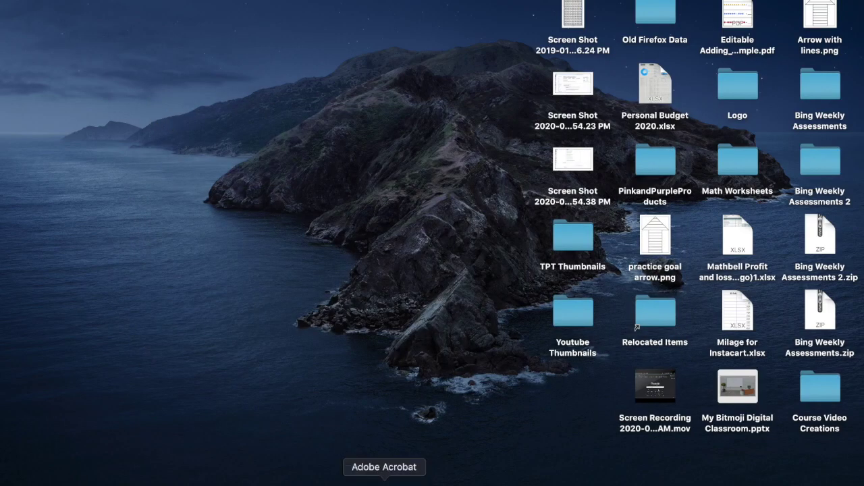
{"action": "left_click", "coordinate": [338, 483]}
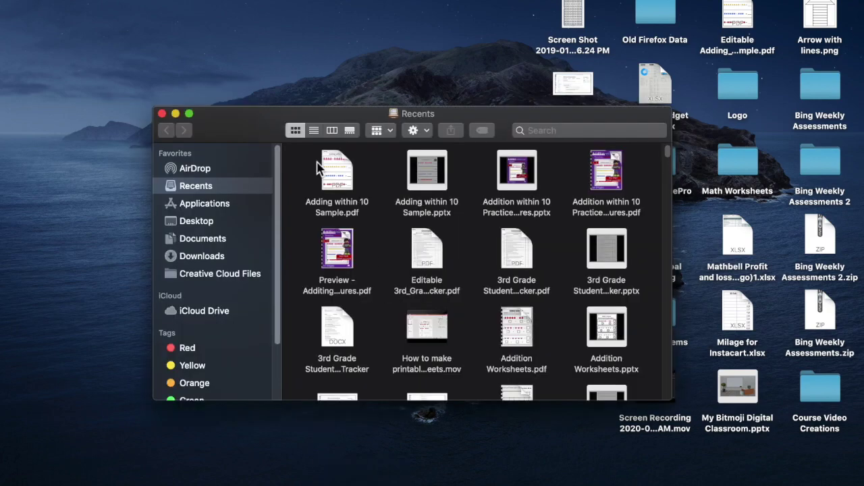
{"action": "left_click", "coordinate": [203, 223]}
{"action": "double_click", "coordinate": [339, 174]}
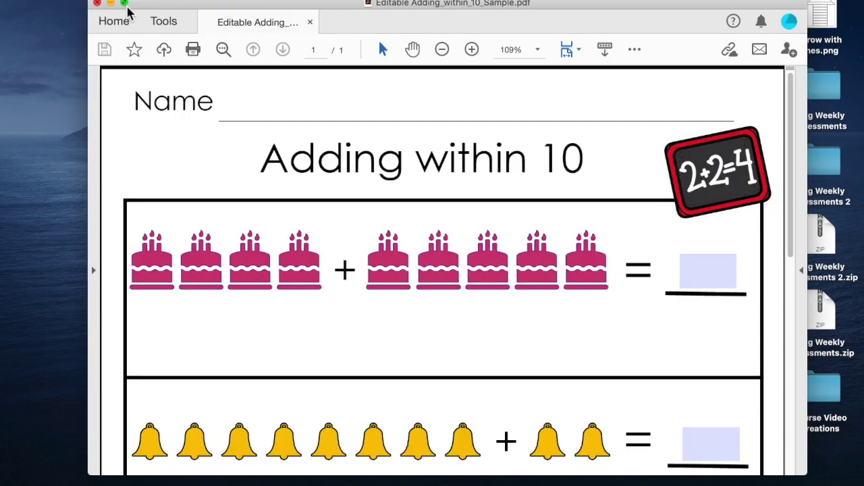
{"action": "key", "text": "ctrl+super+f"}
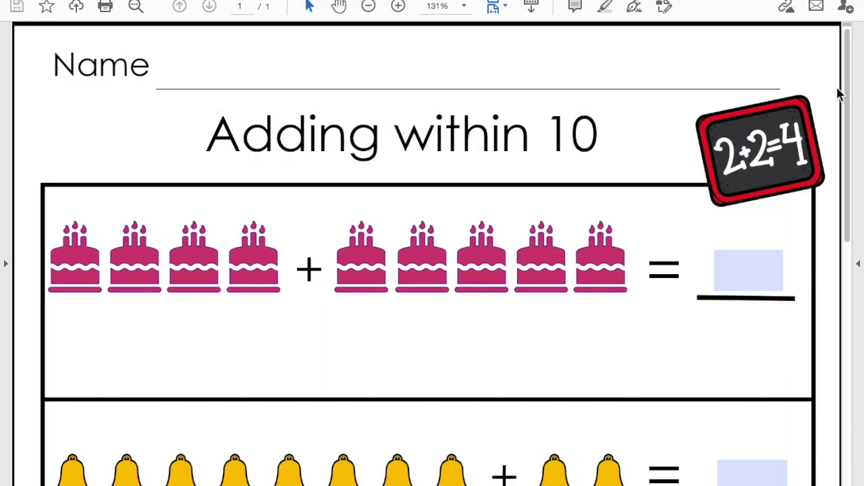
- Enter 9 in the cake problem's answer field to test the saved form
{"action": "left_click_drag", "start_coordinate": [850, 118], "coordinate": [854, 160]}
{"action": "left_click", "coordinate": [750, 142]}
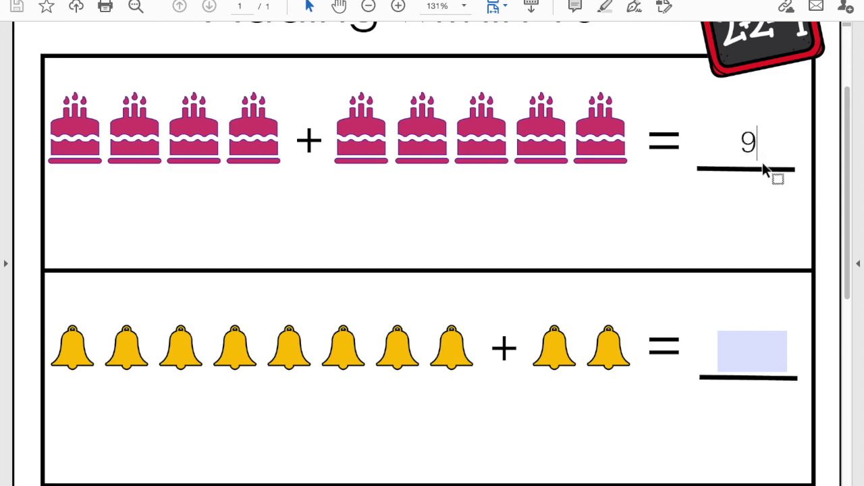
{"action": "left_click_drag", "start_coordinate": [844, 195], "coordinate": [837, 162]}
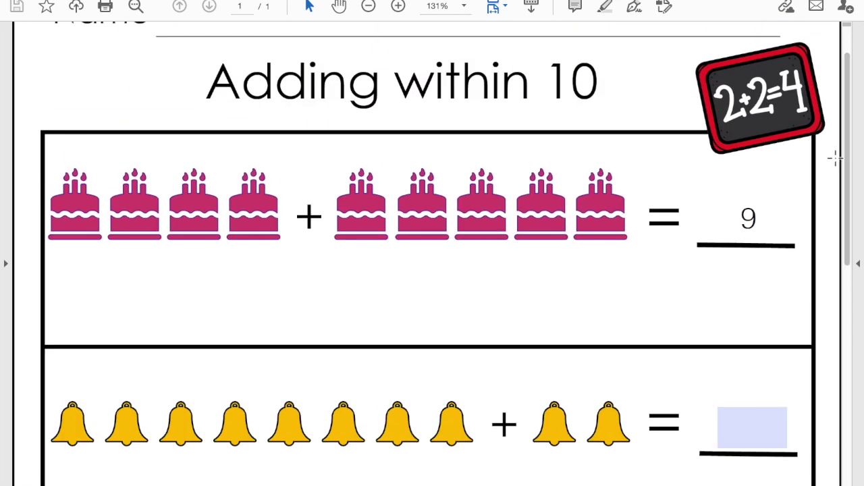